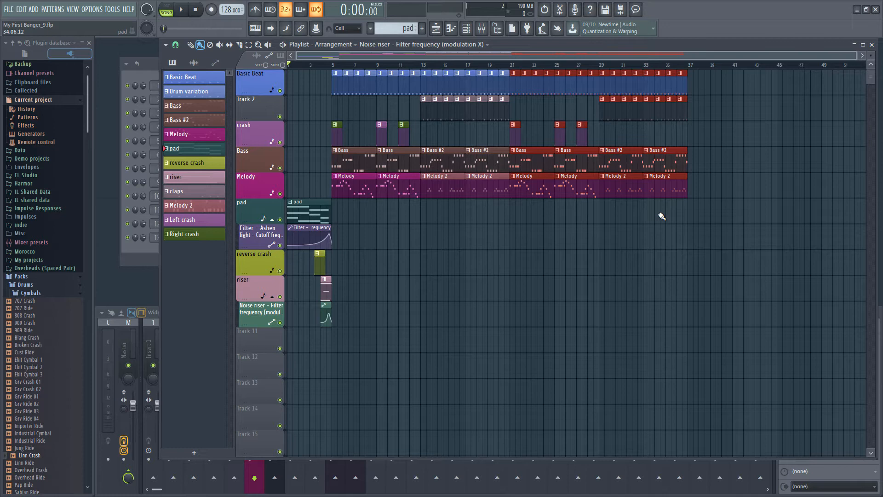
Step: Copy the pad and its cutoff automation to bar 37, add another pad at bar 41, and extend the automation to bar 45 with a falling tail
{"action": "left_click_drag", "start_coordinate": [373, 271], "coordinate": [751, 212]}
{"action": "left_click", "coordinate": [750, 213], "text": "ctrl"}
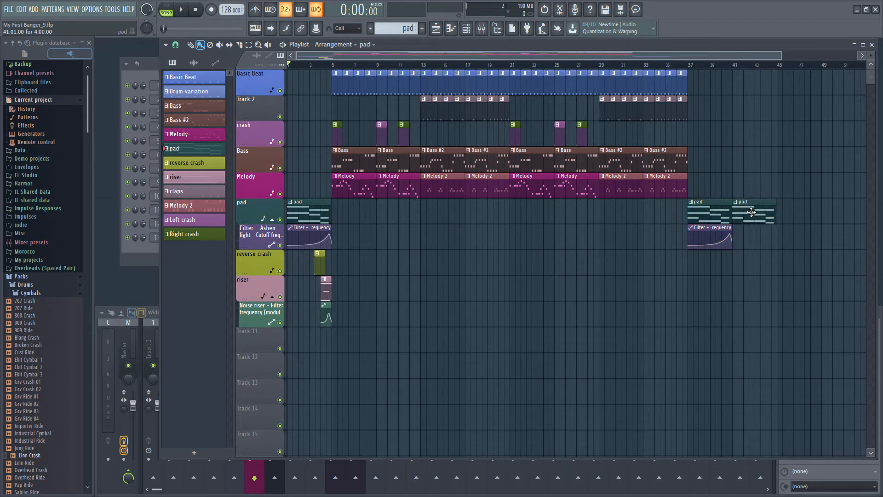
{"action": "left_click_drag", "start_coordinate": [733, 227], "coordinate": [777, 227]}
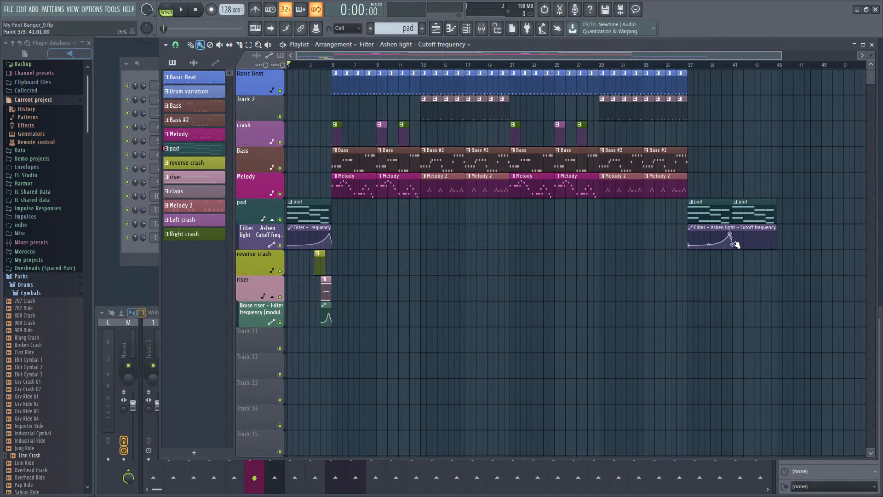
{"action": "left_click_drag", "start_coordinate": [734, 244], "coordinate": [753, 240]}
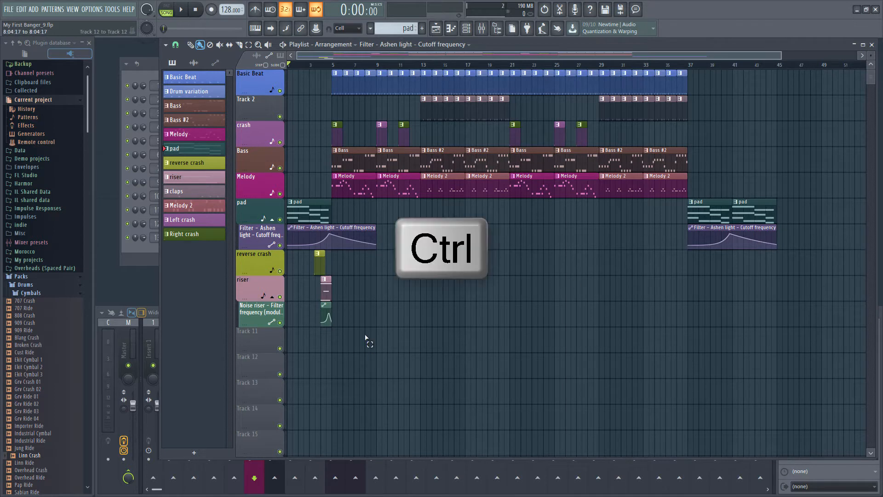
Step: Copy the intro's reverse crash, riser and noise riser automation clips so they end at bar 37
{"action": "left_click_drag", "start_coordinate": [368, 377], "coordinate": [675, 272], "text": "ctrl"}
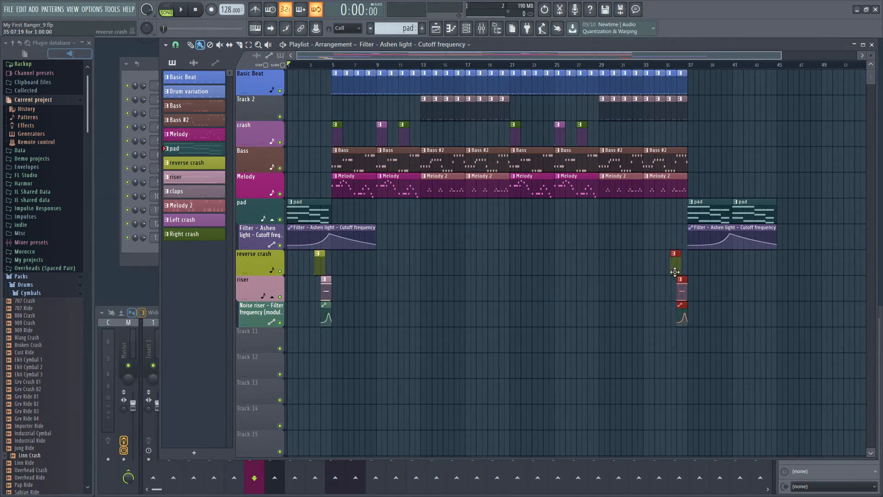
Step: Create a new pattern named "kick" with a random color and fill its BassDrum channel every 4 steps
{"action": "key", "text": "F4"}
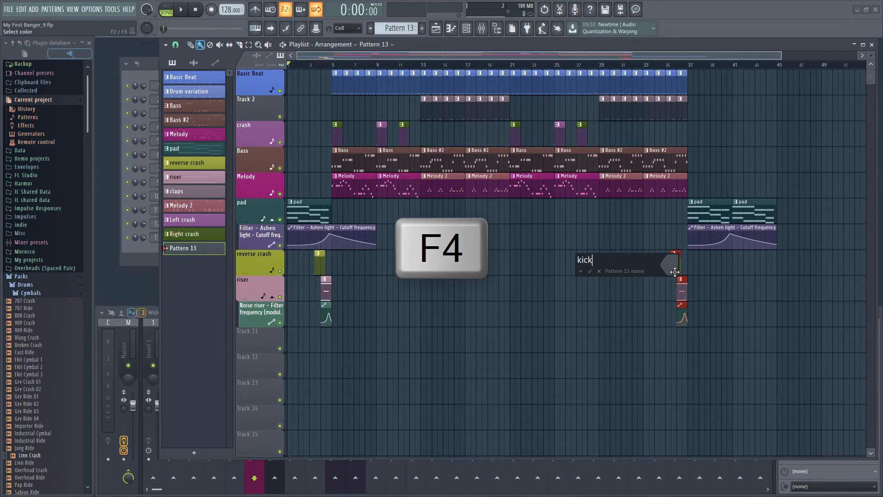
{"action": "type", "text": "kick"}
{"action": "key", "text": "F2"}
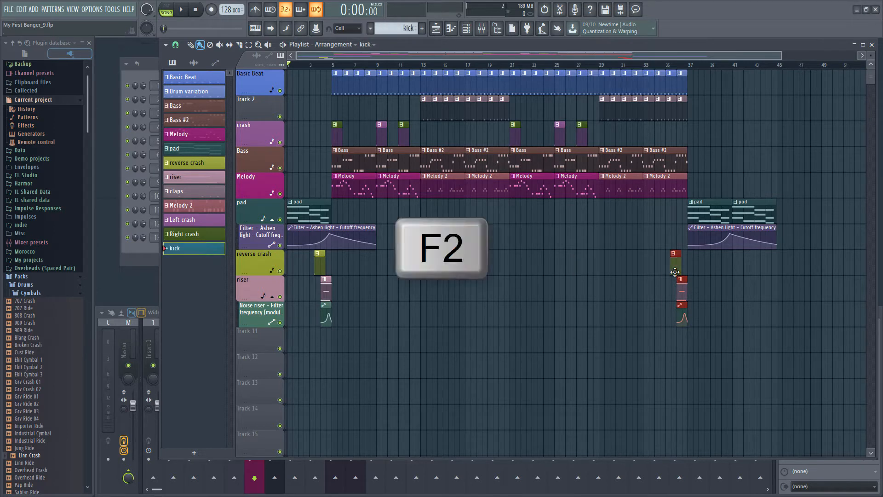
{"action": "key", "text": "F6"}
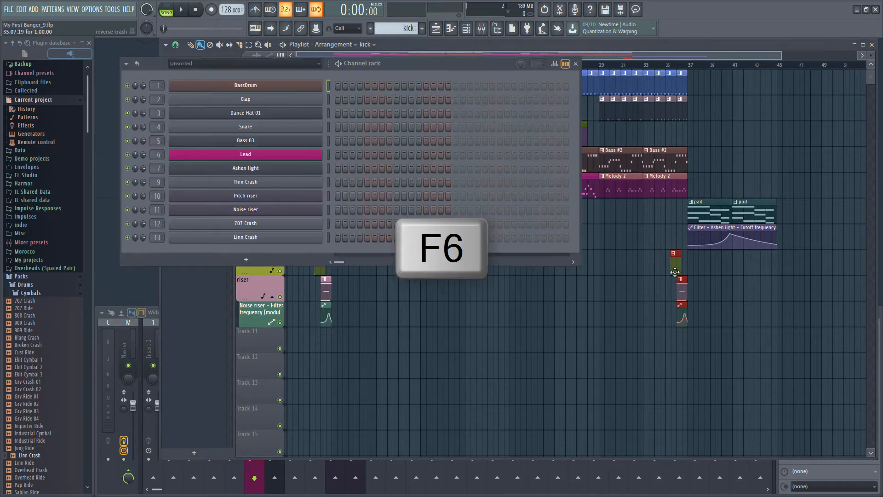
{"action": "right_click", "coordinate": [281, 85]}
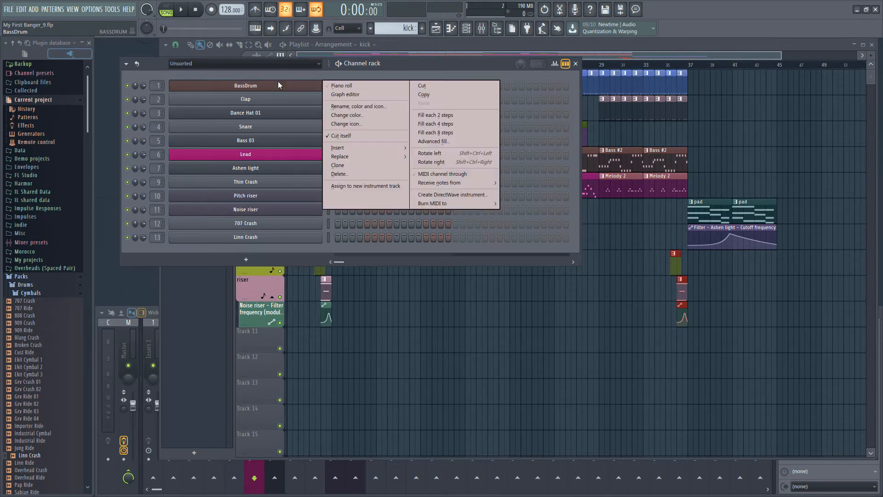
{"action": "left_click", "coordinate": [446, 125]}
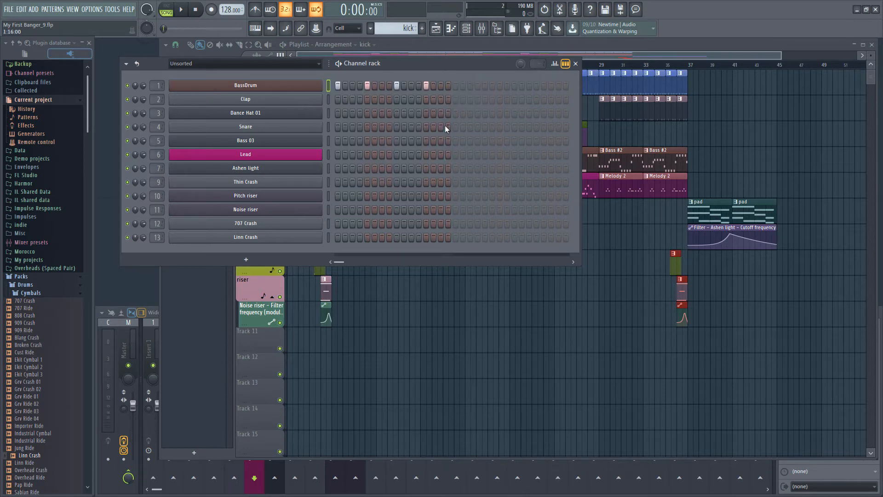
Step: Place kick clips at bars 41, 42 and 43 on the Basic Beat track and copy the reverse crash and riser clips to end at bar 45
{"action": "left_click", "coordinate": [739, 91]}
{"action": "left_click_drag", "start_coordinate": [739, 86], "coordinate": [757, 88]}
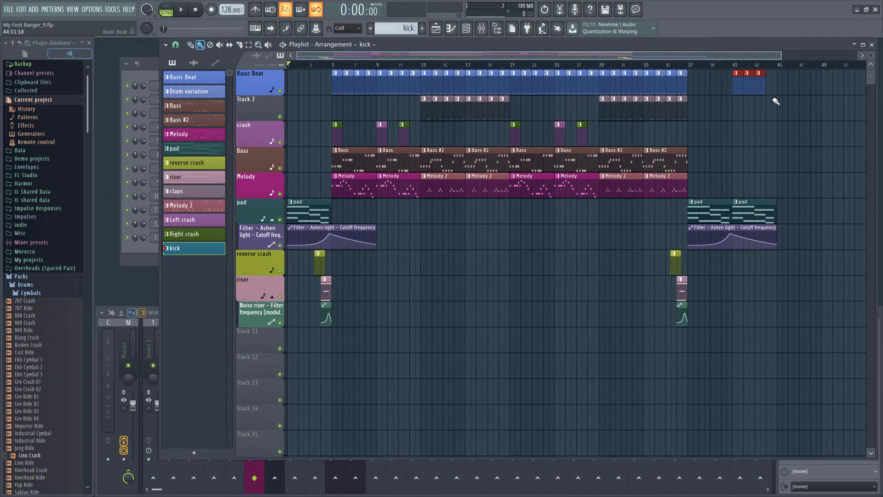
{"action": "left_click_drag", "start_coordinate": [648, 266], "coordinate": [694, 315]}
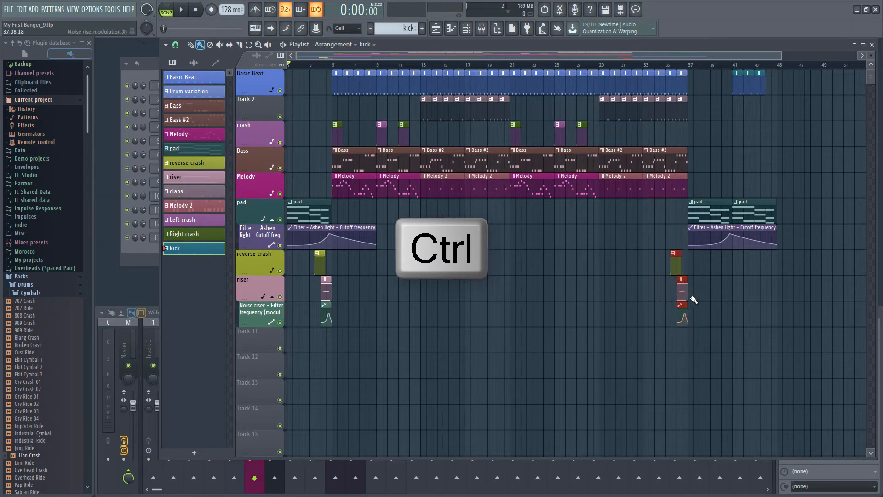
{"action": "left_click_drag", "start_coordinate": [675, 266], "coordinate": [762, 265]}
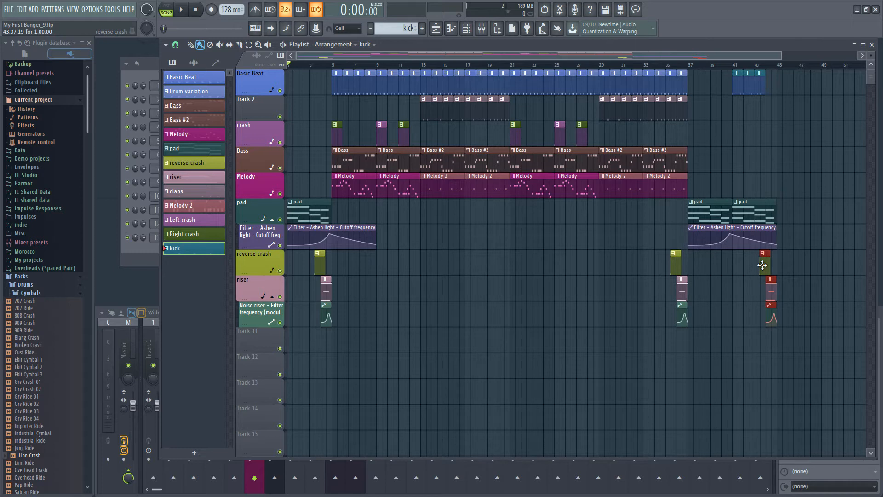
Step: Create a new pattern named "drum fill" with a random color and fill its BassDrum channel every 4 steps
{"action": "key", "text": "F4"}
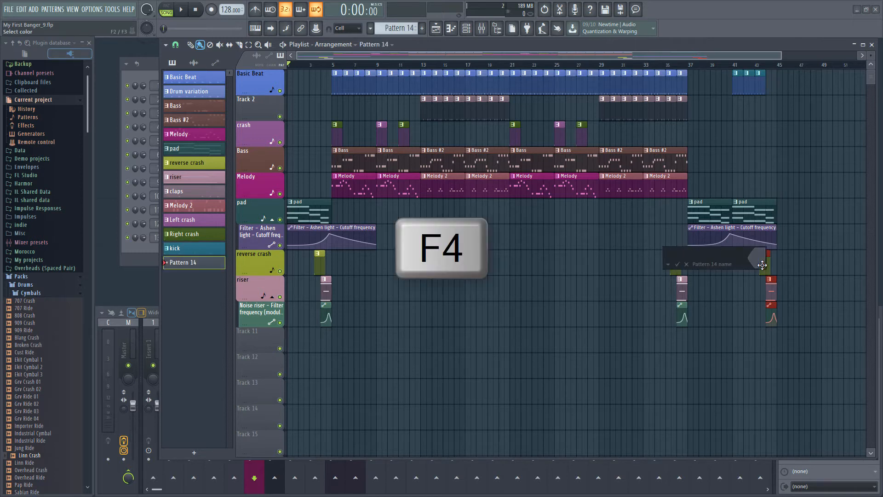
{"action": "type", "text": "drum fill"}
{"action": "key", "text": "F2"}
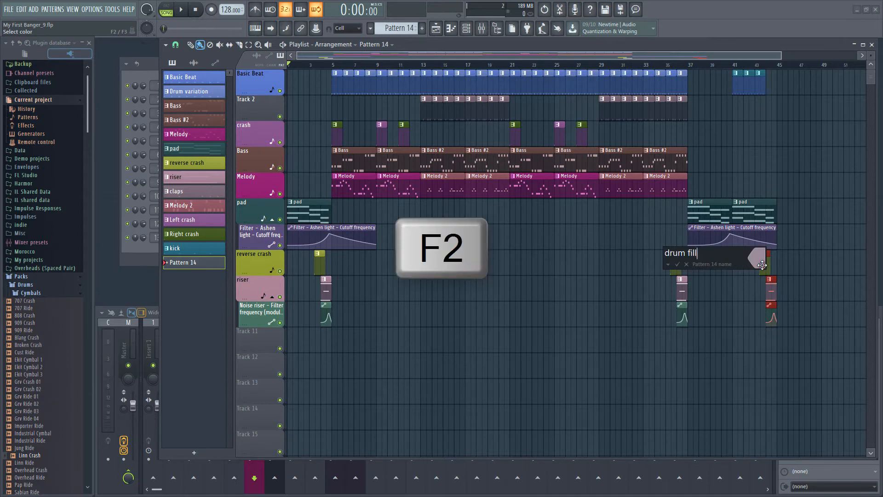
{"action": "key", "text": "Return"}
{"action": "key", "text": "F6"}
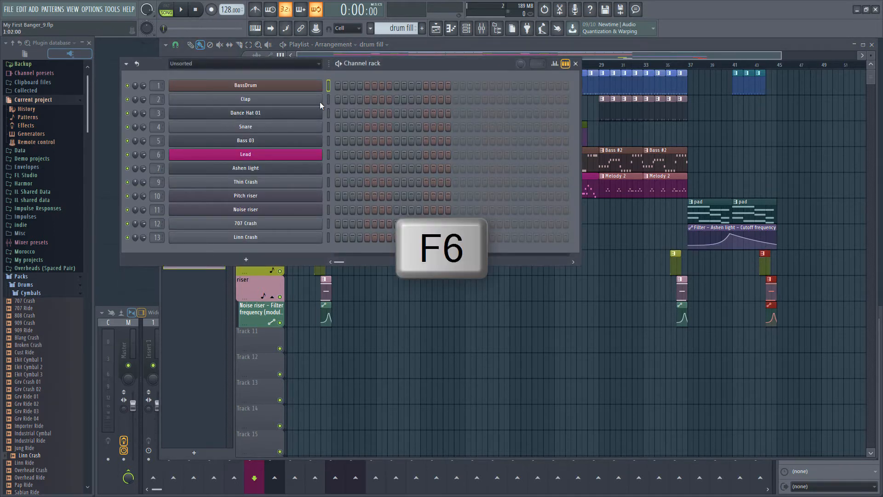
{"action": "right_click", "coordinate": [299, 85]}
{"action": "left_click", "coordinate": [429, 124]}
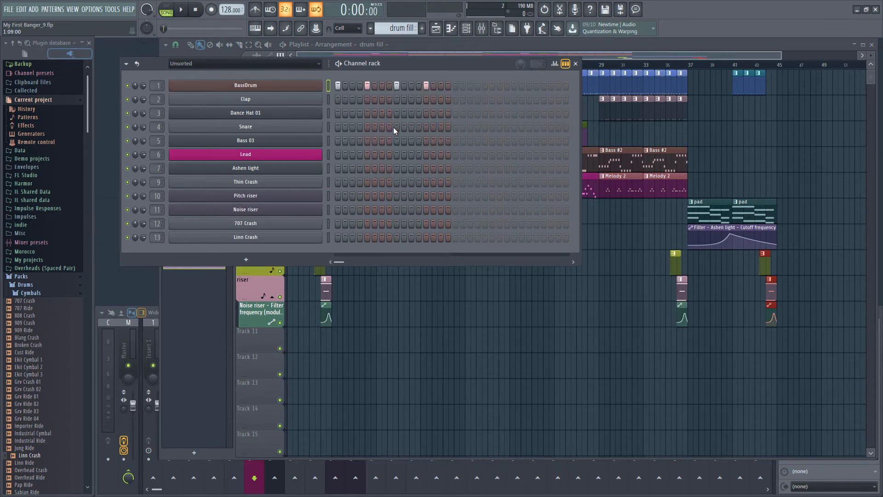
Step: Add Snare hits on steps 9 to 16 and place the drum fill clip at bar 44 after the kick clips
{"action": "left_click_drag", "start_coordinate": [395, 127], "coordinate": [405, 127]}
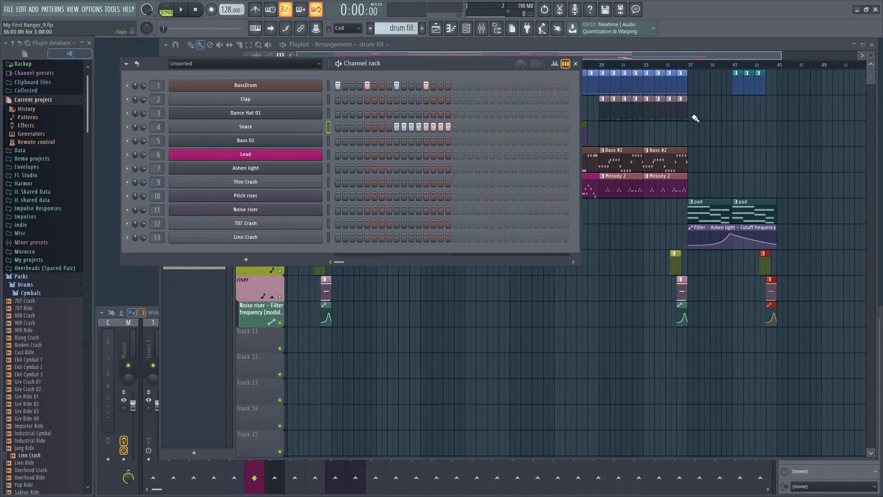
{"action": "left_click", "coordinate": [770, 90]}
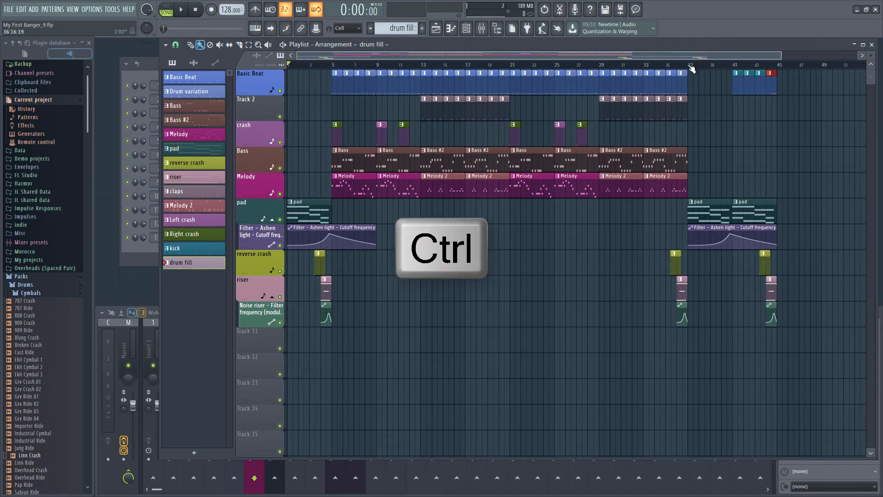
Step: Select bars 37 to 45 in the playlist and play back the new breakdown section
{"action": "left_click_drag", "start_coordinate": [688, 69], "coordinate": [779, 69]}
{"action": "key", "text": "space"}
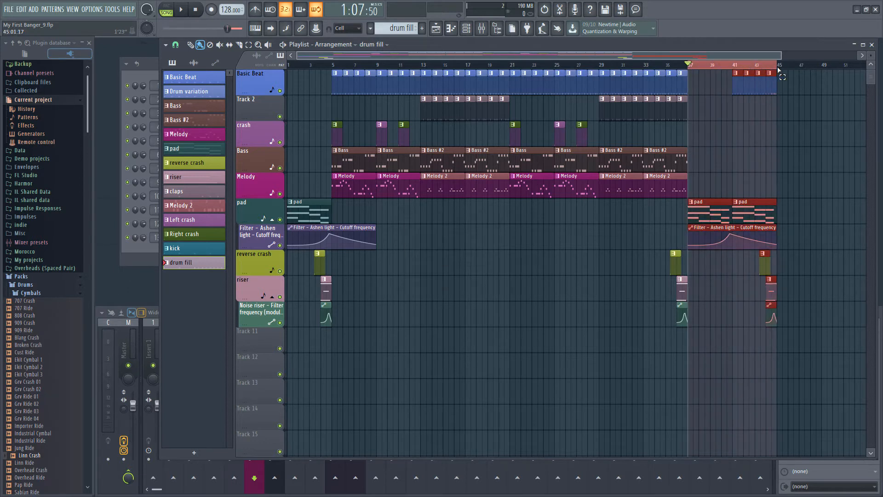
{"action": "key", "text": "space"}
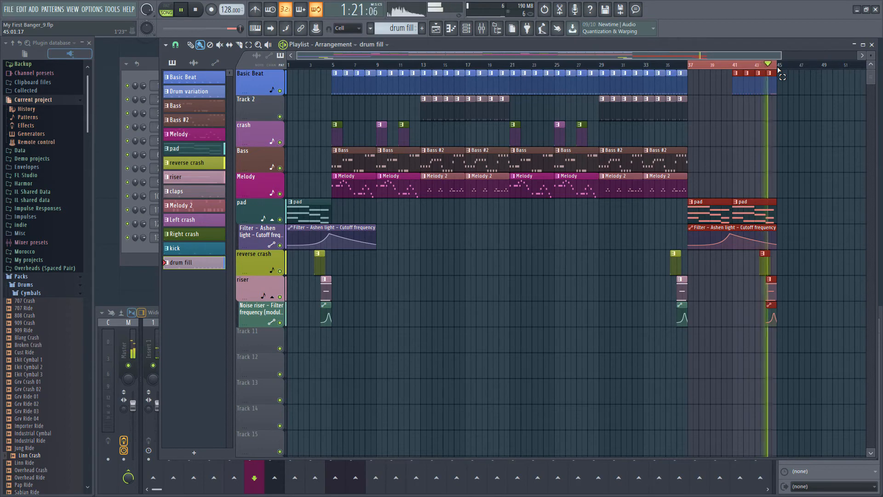
{"action": "key", "text": "space"}
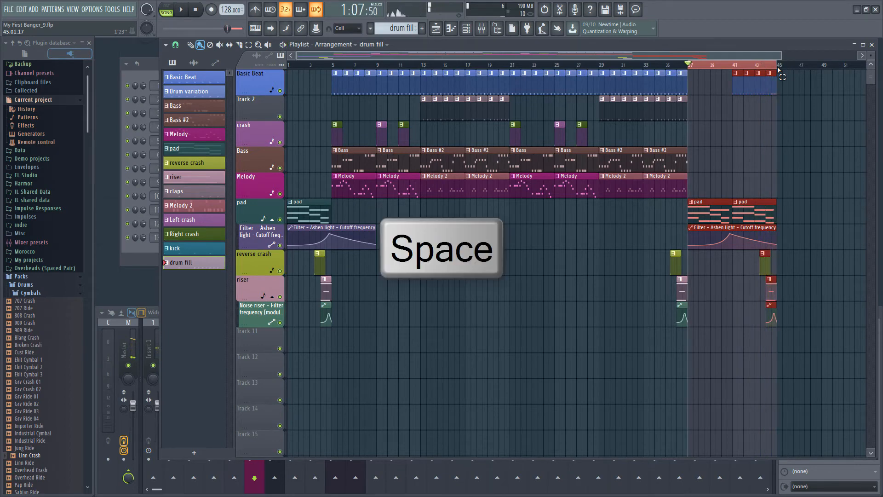
Step: Ramp the velocities of the drum fill's eight Snare notes upward in the piano roll, rising to about 88%
{"action": "key", "text": "F6"}
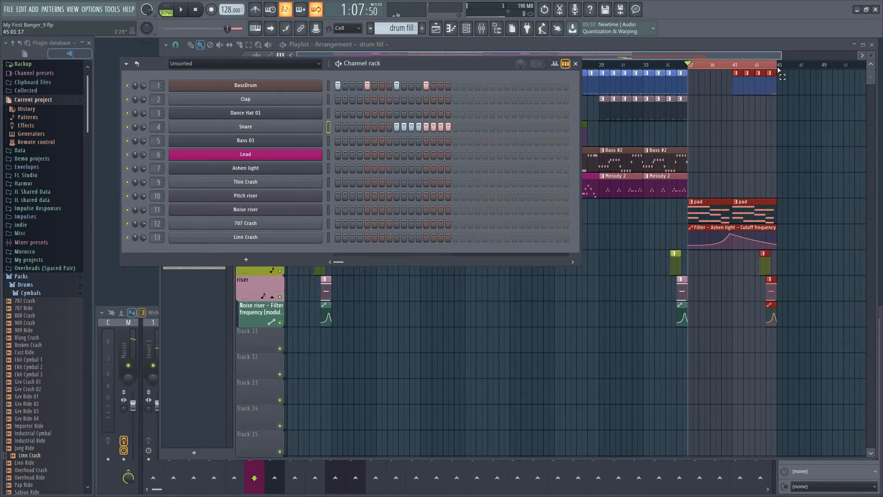
{"action": "key", "text": "F7"}
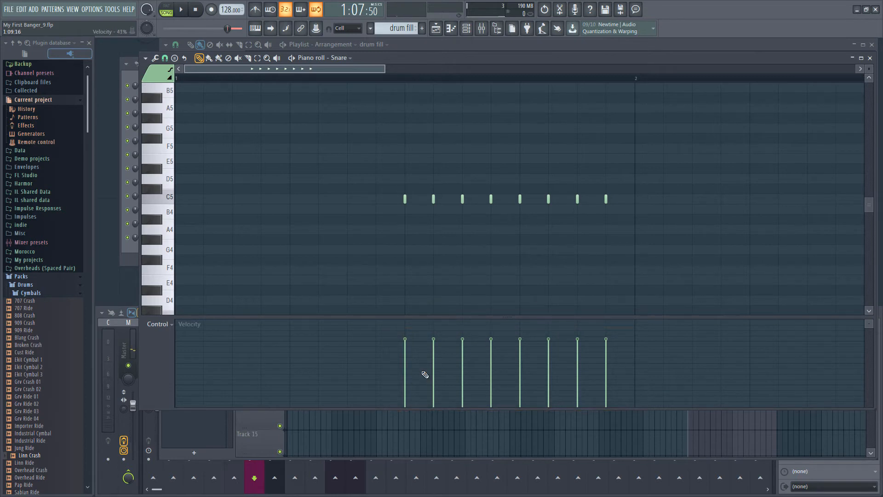
{"action": "left_click_drag", "start_coordinate": [406, 376], "coordinate": [612, 336]}
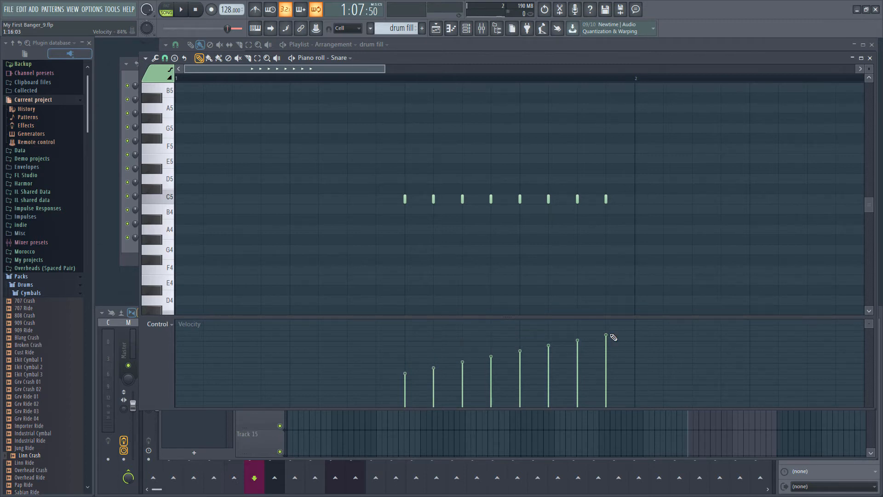
Step: Select bars 43 to 45 in the playlist and play back the end of the build-up with the drum fill
{"action": "key", "text": "F5"}
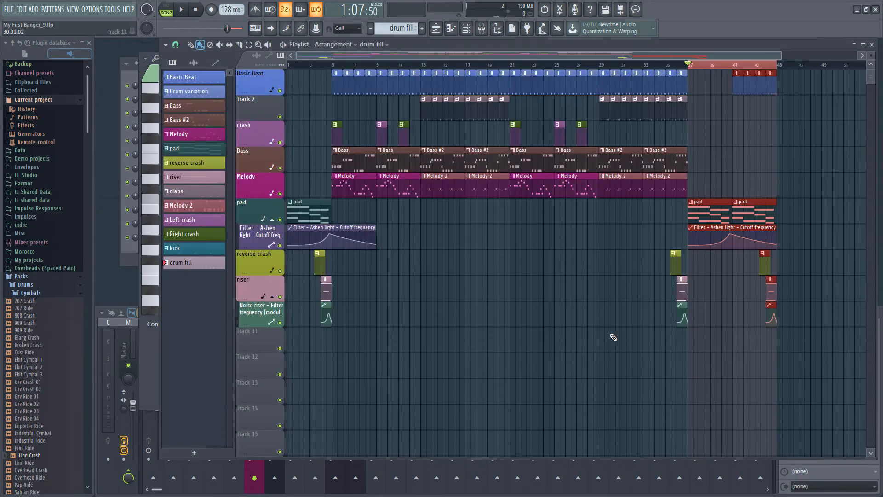
{"action": "left_click_drag", "start_coordinate": [758, 68], "coordinate": [776, 71]}
{"action": "key", "text": "space"}
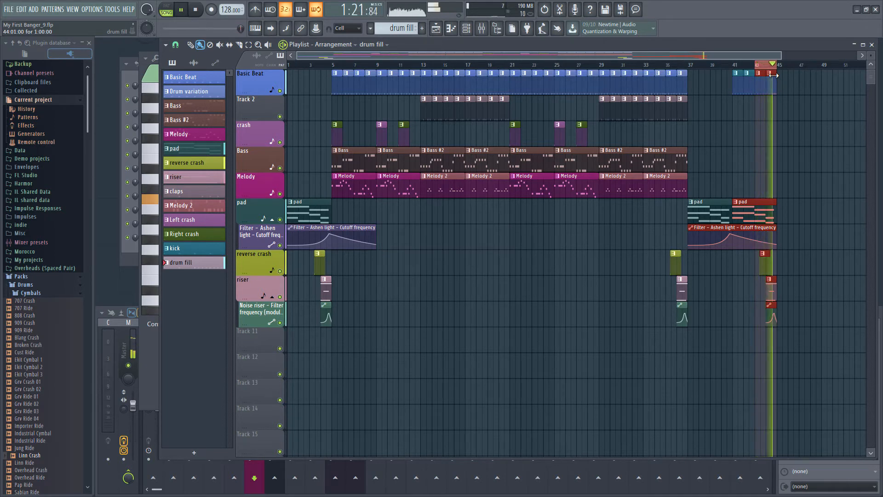
{"action": "key", "text": "space"}
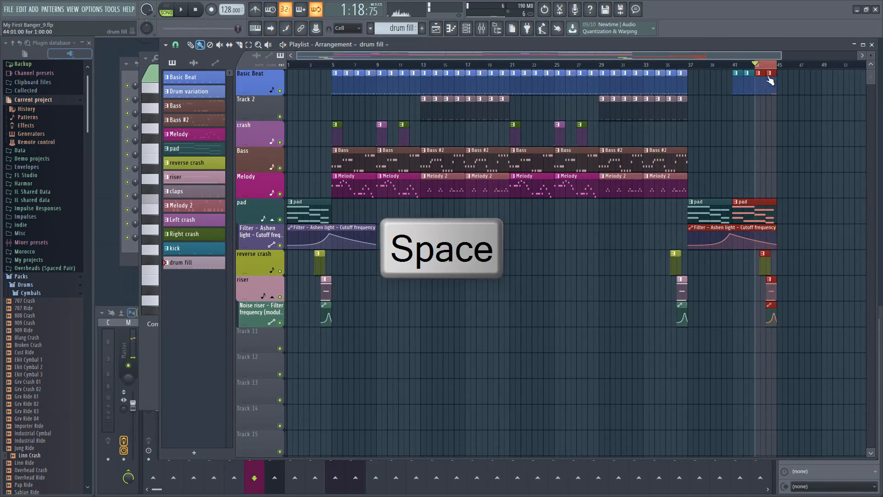
Step: Examine the Snare's step velocities in the channel rack's graph editor, returning to the playlist
{"action": "key", "text": "F6"}
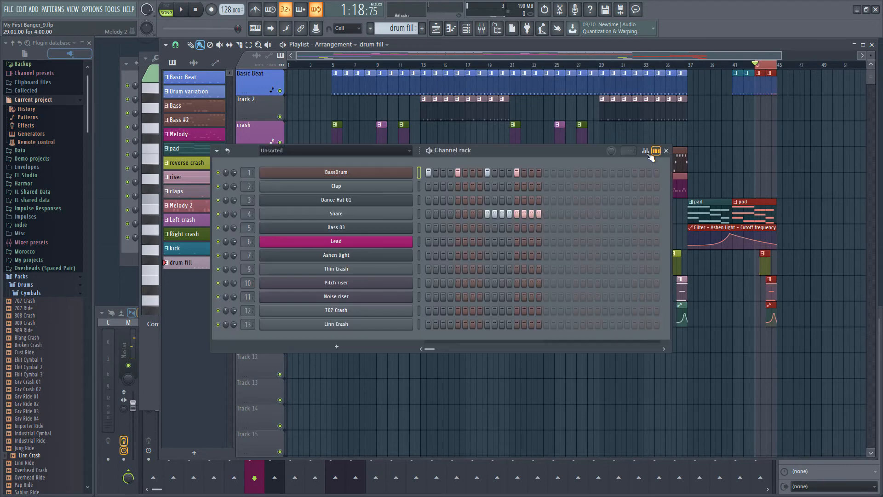
{"action": "left_click", "coordinate": [645, 150]}
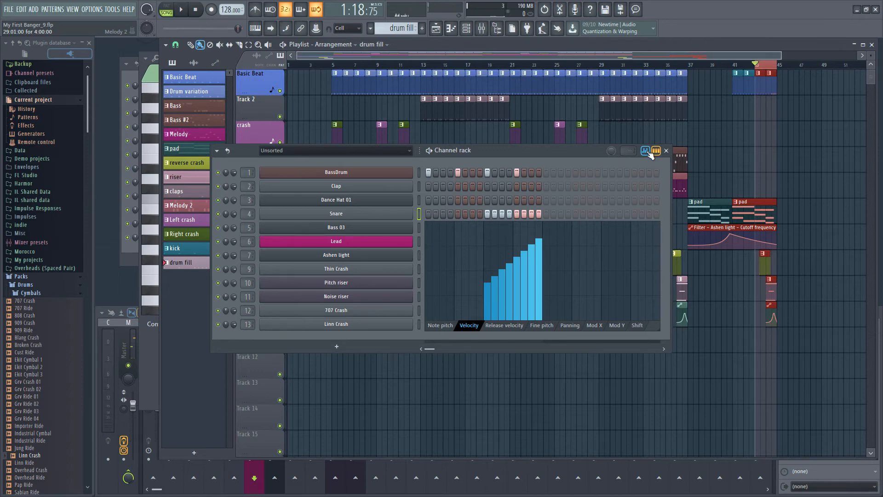
{"action": "key", "text": "F6"}
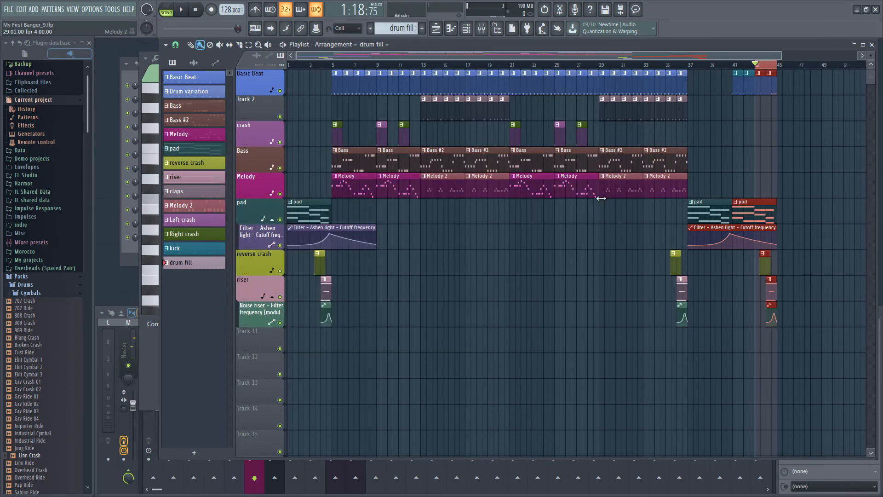
Step: Copy the Basic Beat, crash, Bass and Melody clips of bars 21 to 28 to bar 45, and add another Melody clip at bar 53
{"action": "left_click_drag", "start_coordinate": [595, 212], "coordinate": [783, 102]}
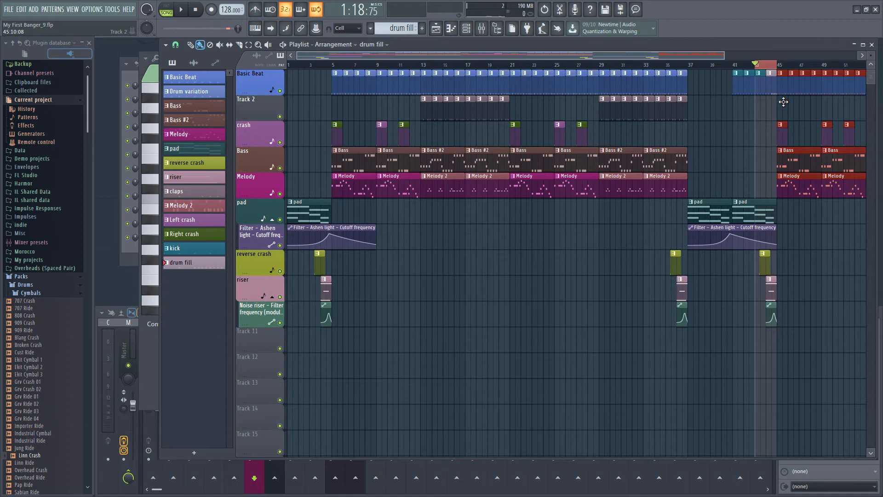
{"action": "left_click_drag", "start_coordinate": [817, 222], "coordinate": [582, 229]}
{"action": "left_click", "coordinate": [629, 221], "text": "ctrl"}
{"action": "left_click_drag", "start_coordinate": [613, 189], "coordinate": [657, 186]}
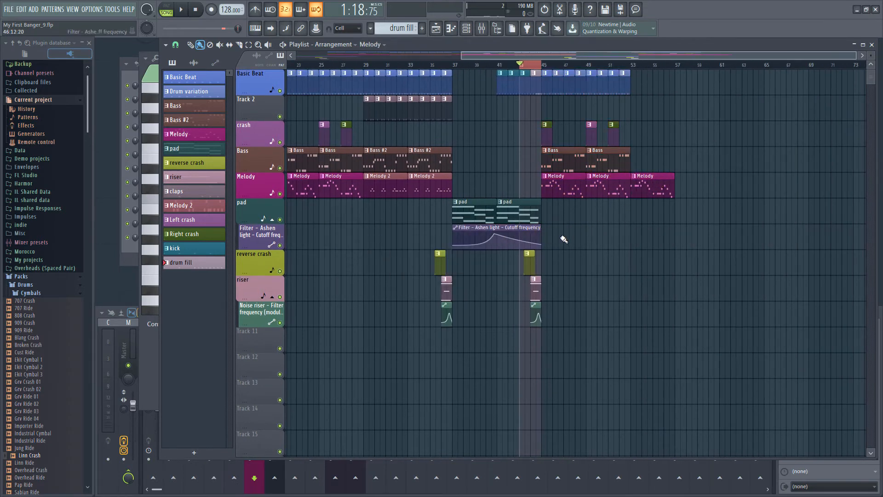
Step: Copy the two pad clips and the cutoff automation from bar 37 to bar 53 for the outro
{"action": "left_click_drag", "start_coordinate": [562, 249], "coordinate": [651, 222]}
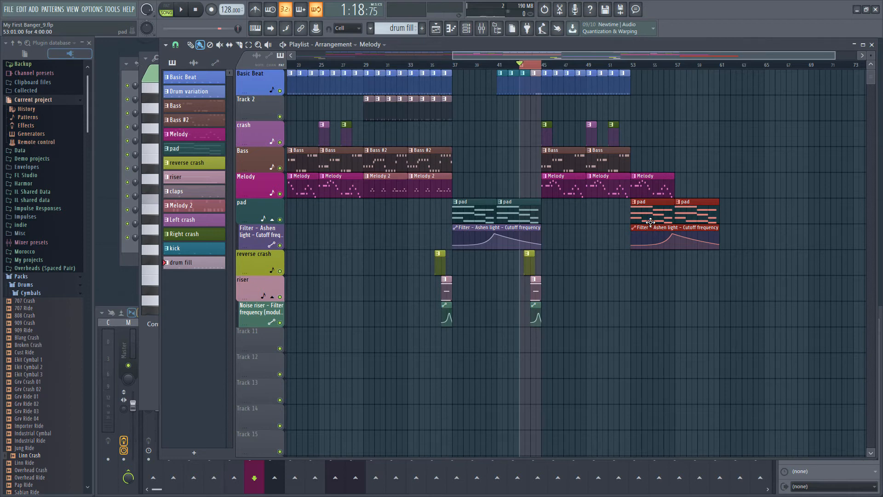
Step: Select bars 35 to 61 and play back the arrangement from bar 35
{"action": "left_click_drag", "start_coordinate": [434, 65], "coordinate": [721, 80]}
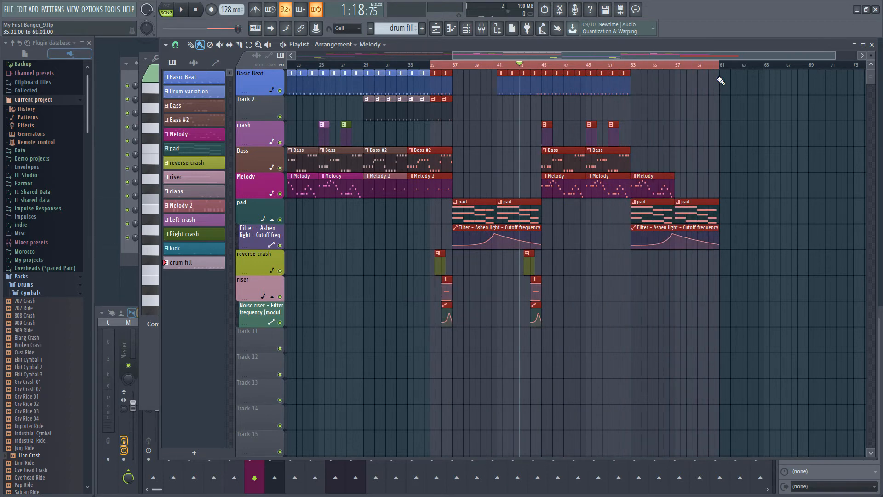
{"action": "left_click", "coordinate": [432, 67]}
{"action": "key", "text": "space"}
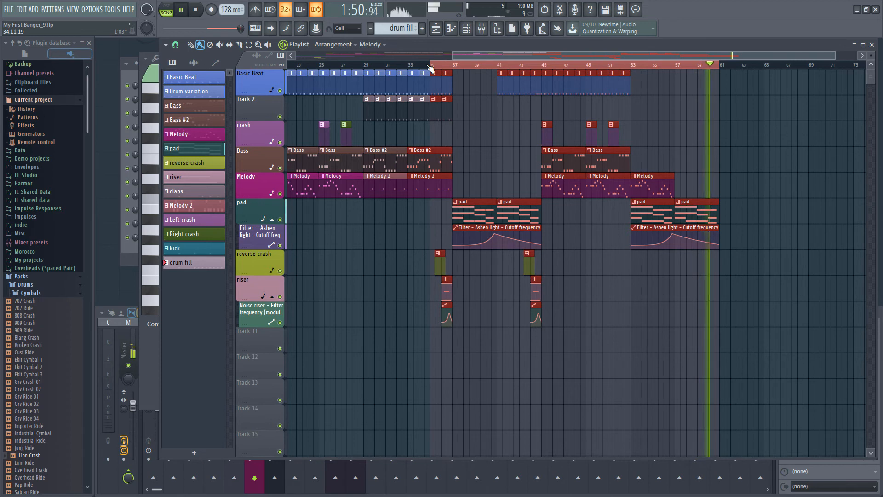
Step: Stop playback and copy the two pad clips and the cutoff automation from bar 37 to bar 45
{"action": "key", "text": "space"}
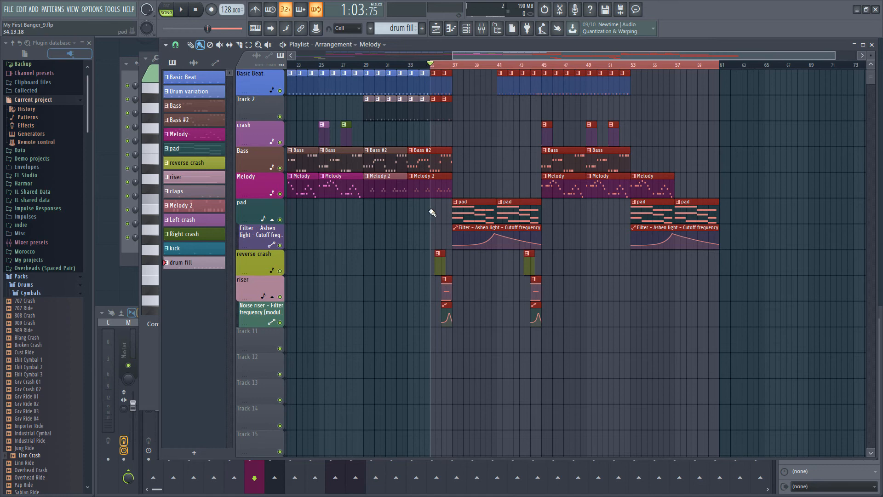
{"action": "left_click_drag", "start_coordinate": [429, 200], "coordinate": [518, 239]}
{"action": "left_click_drag", "start_coordinate": [457, 215], "coordinate": [544, 215]}
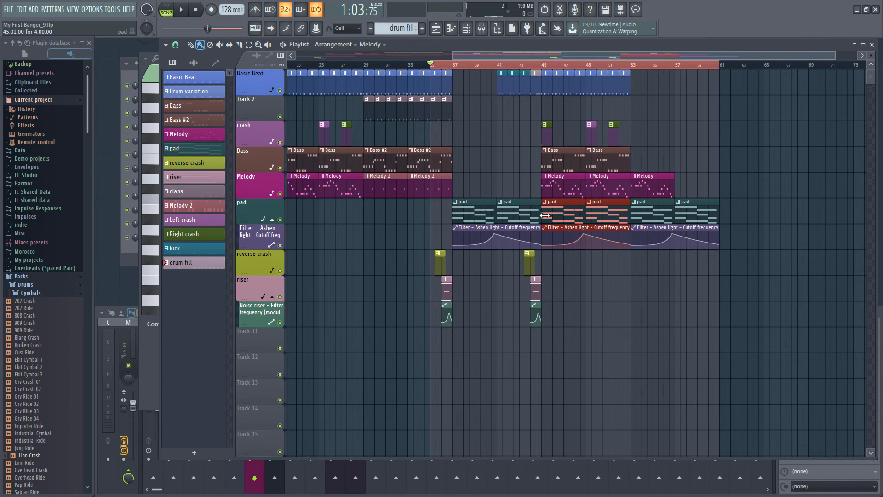
{"action": "right_click", "coordinate": [546, 228]}
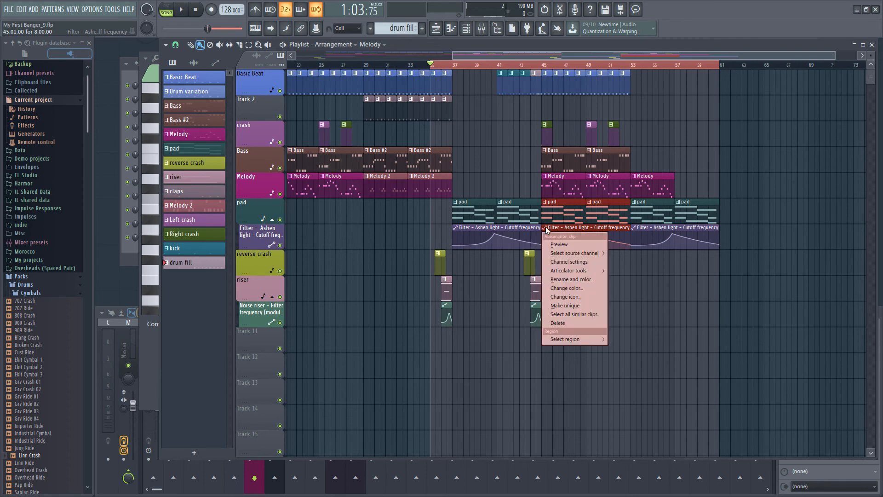
{"action": "left_click", "coordinate": [565, 306]}
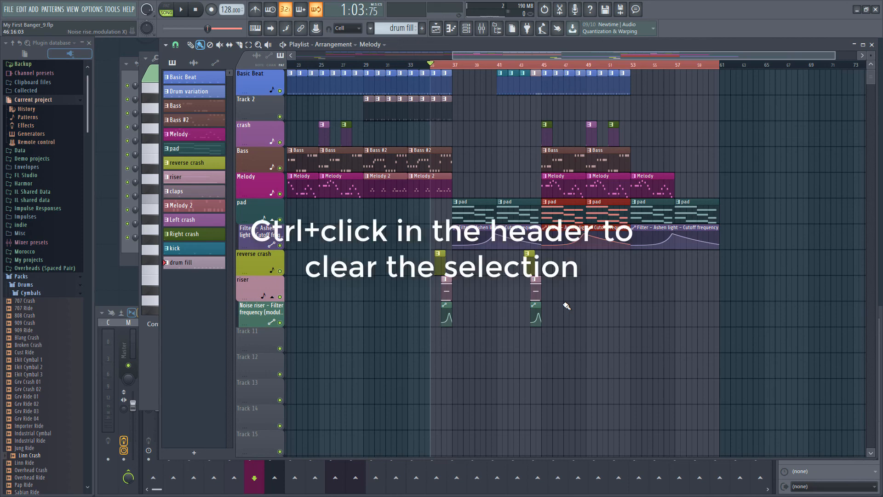
Step: Clear the time selection over bars 35 to 61 in the playlist
{"action": "left_click", "coordinate": [297, 65], "text": "ctrl"}
{"action": "scroll", "coordinate": [295, 68], "scroll_direction": "down", "scroll_amount": 1}
{"action": "left_click", "coordinate": [296, 66], "text": "ctrl"}
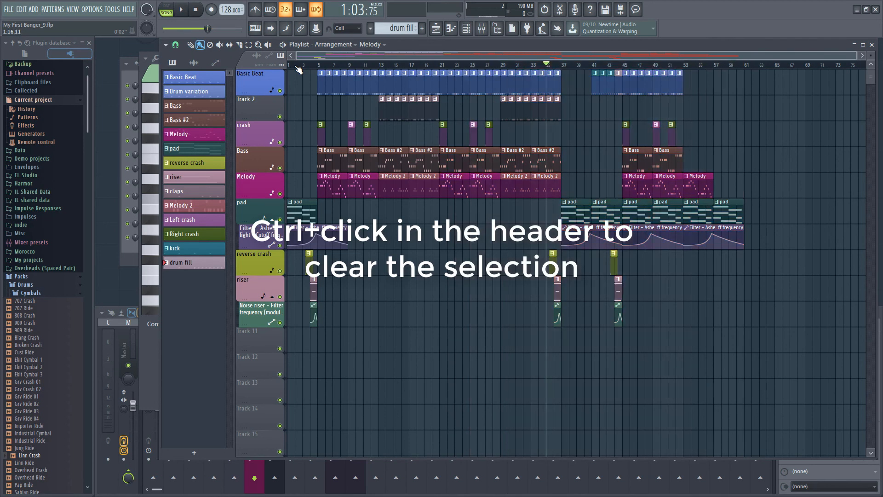
Step: Set the playhead to bar 1 and add a time marker named "Intro" there
{"action": "left_click", "coordinate": [292, 67]}
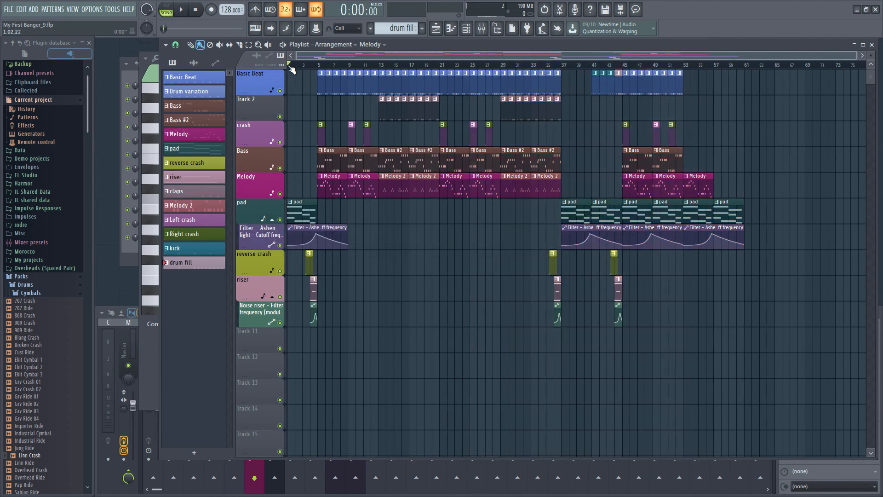
{"action": "left_click", "coordinate": [166, 44]}
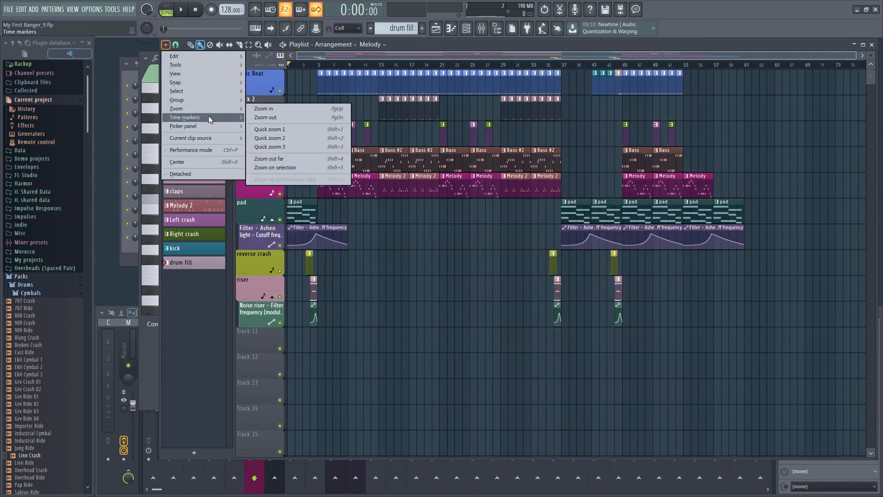
{"action": "mouse_move", "coordinate": [209, 119]}
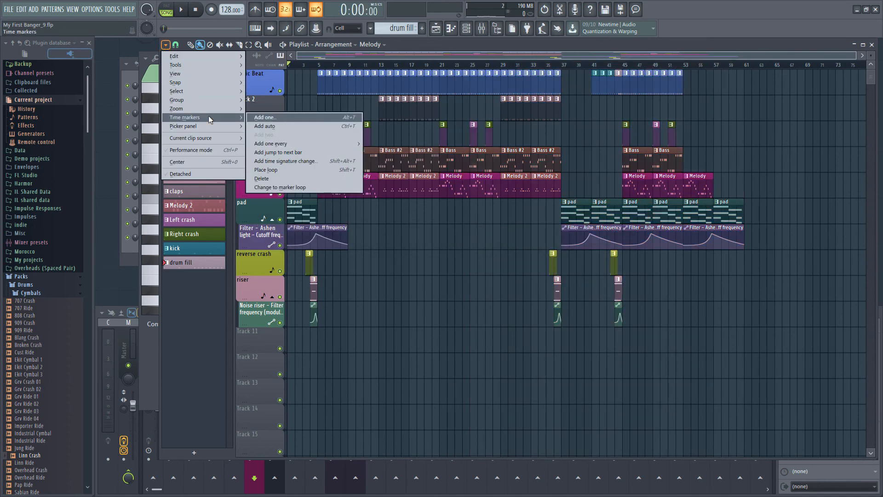
{"action": "left_click", "coordinate": [257, 117]}
{"action": "type", "text": "Intro"}
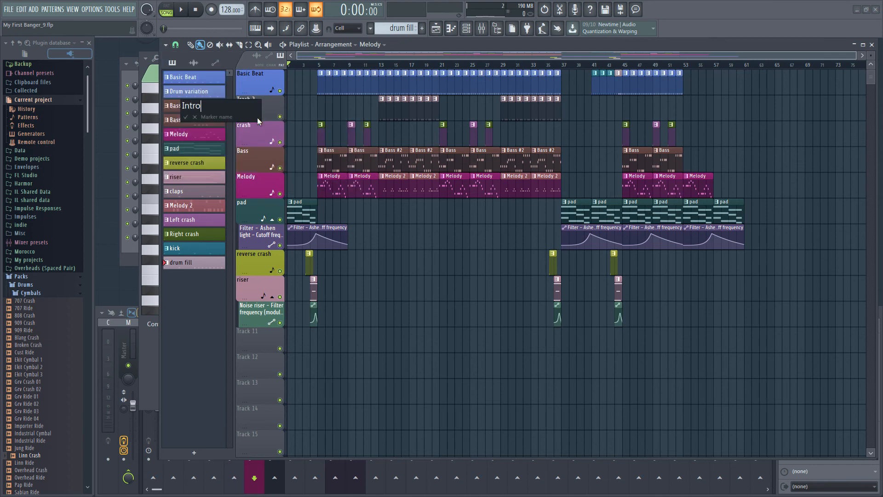
{"action": "key", "text": "Return"}
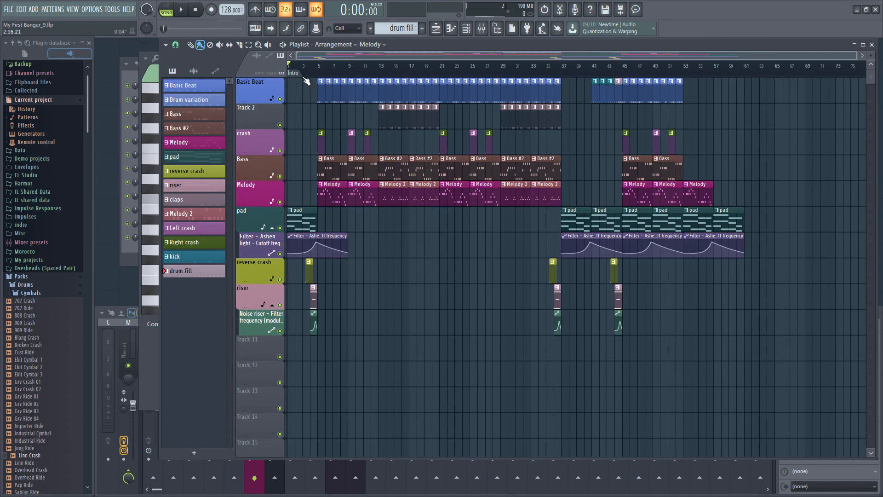
Step: Add time markers named "Verse 1" at bar 5 and "Chorus 1" at bar 13
{"action": "left_click", "coordinate": [319, 73]}
{"action": "right_click", "coordinate": [319, 74]}
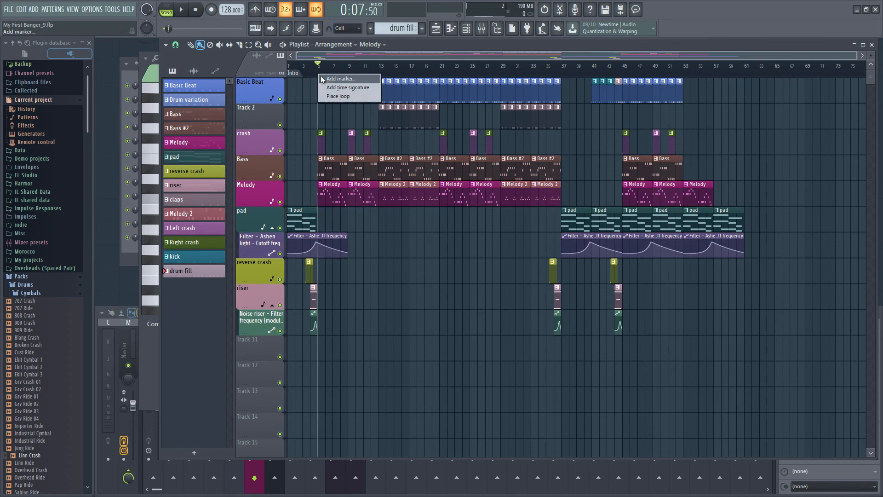
{"action": "left_click", "coordinate": [321, 75]}
{"action": "type", "text": "Verse 1"}
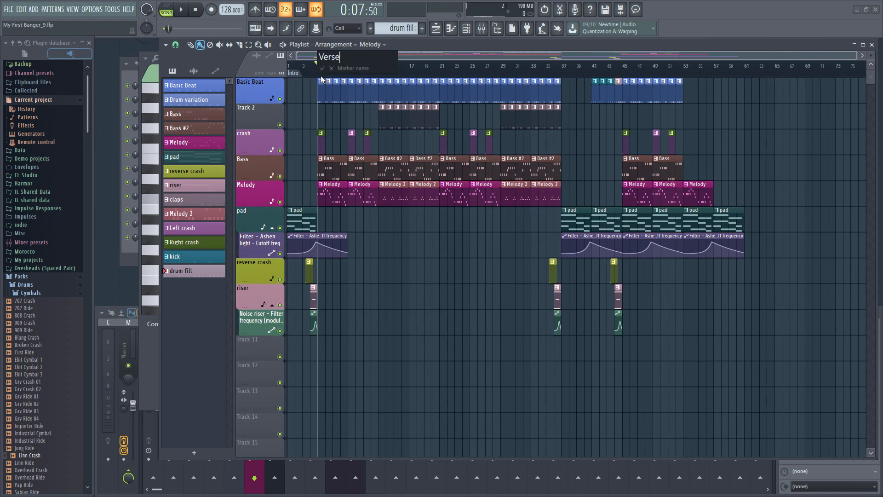
{"action": "key", "text": "Return"}
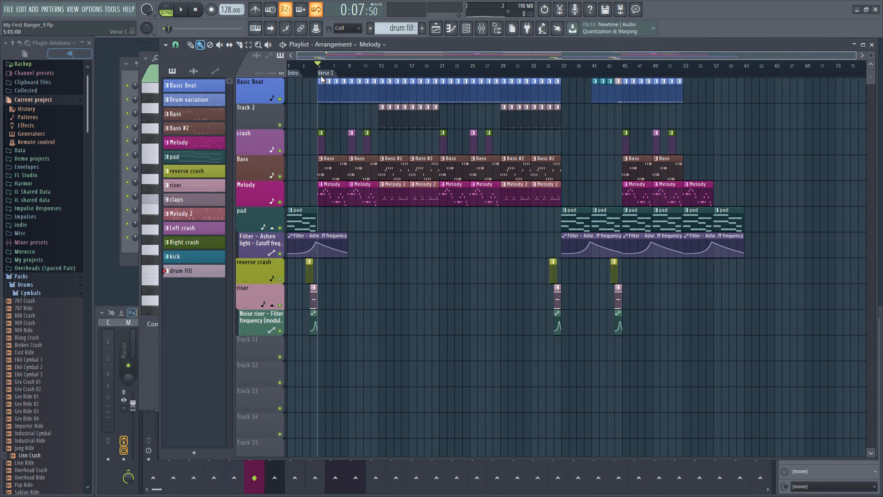
{"action": "right_click", "coordinate": [385, 74]}
{"action": "left_click", "coordinate": [388, 78]}
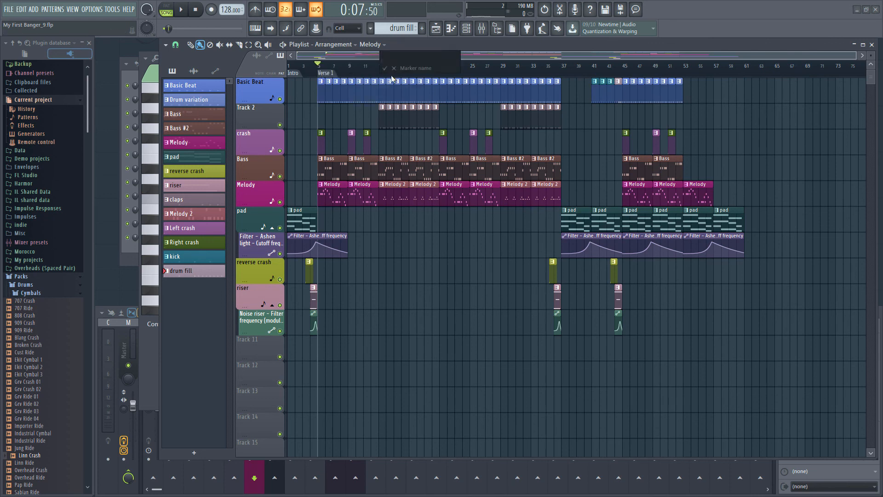
{"action": "type", "text": "Chorus 1"}
{"action": "key", "text": "Return"}
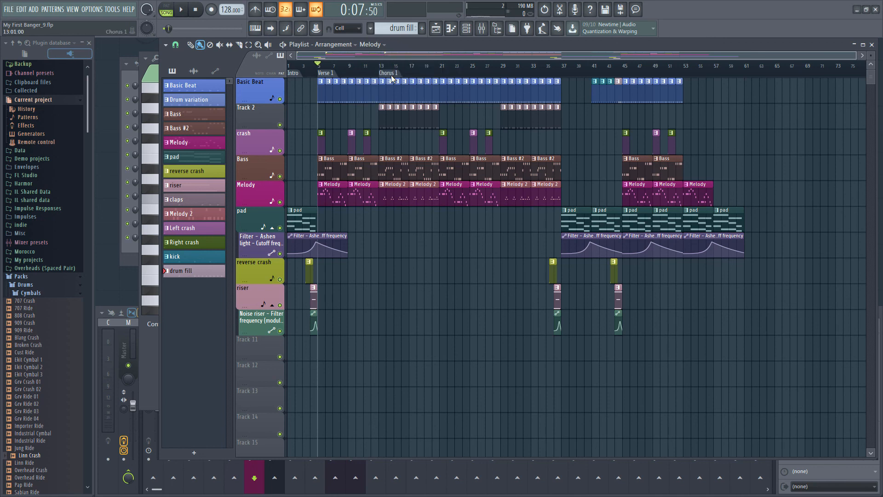
Step: Add time markers named "Verse 2" at bar 21 and "Chorus 2" at bar 29
{"action": "right_click", "coordinate": [440, 76]}
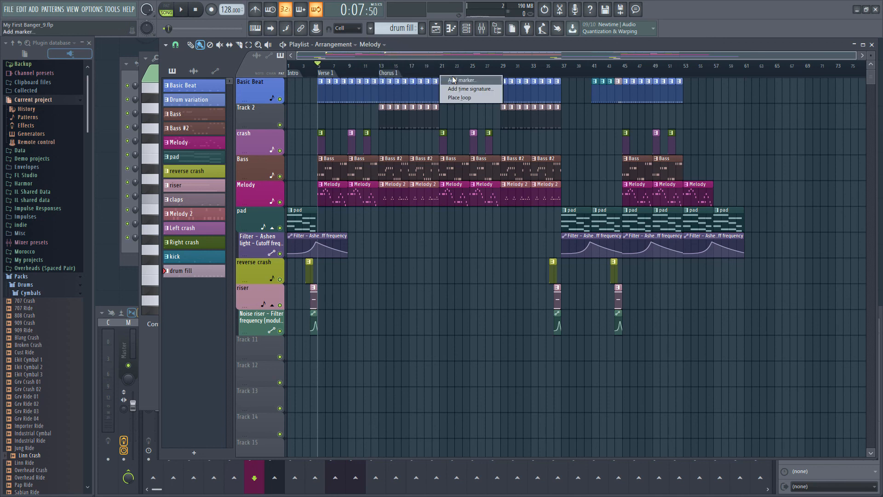
{"action": "left_click", "coordinate": [453, 81]}
{"action": "type", "text": "Verse 2"}
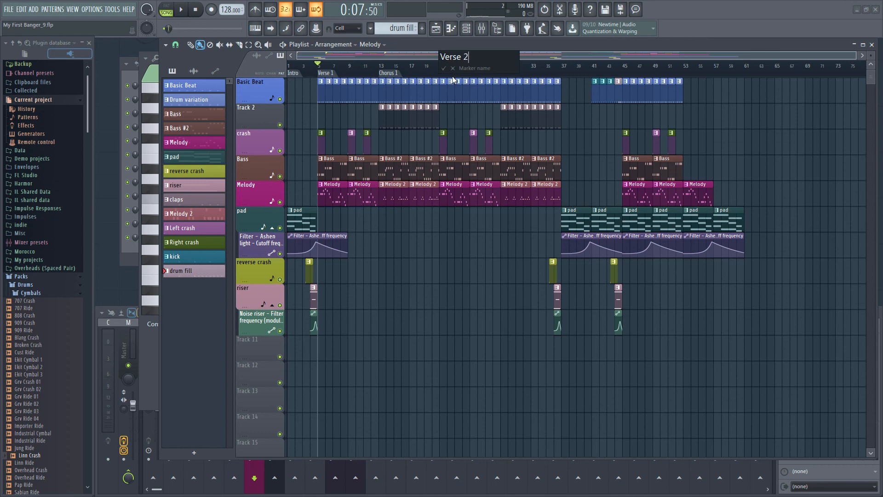
{"action": "key", "text": "Return"}
{"action": "right_click", "coordinate": [504, 75]}
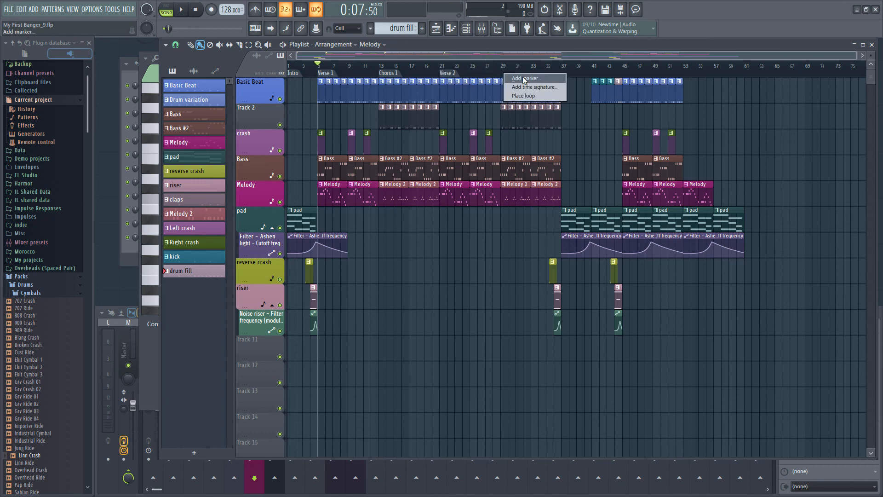
{"action": "left_click", "coordinate": [524, 79]}
{"action": "type", "text": "Chorus 2"}
{"action": "key", "text": "Return"}
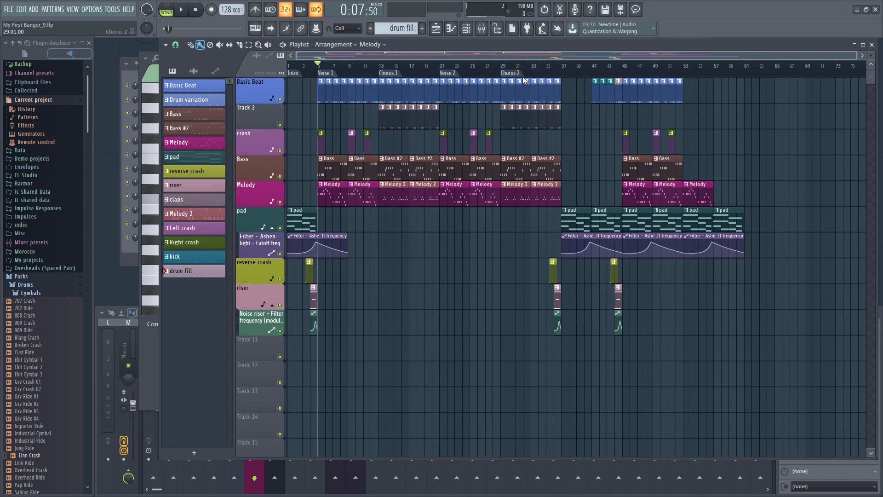
Step: Add time markers named "Break" at bar 37 and "Verse 3" at bar 45
{"action": "right_click", "coordinate": [561, 74]}
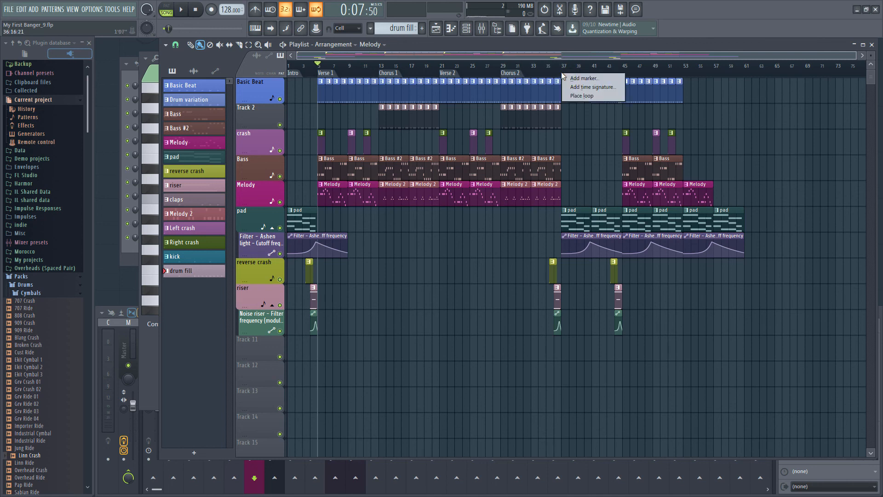
{"action": "left_click", "coordinate": [578, 79]}
{"action": "type", "text": "Break"}
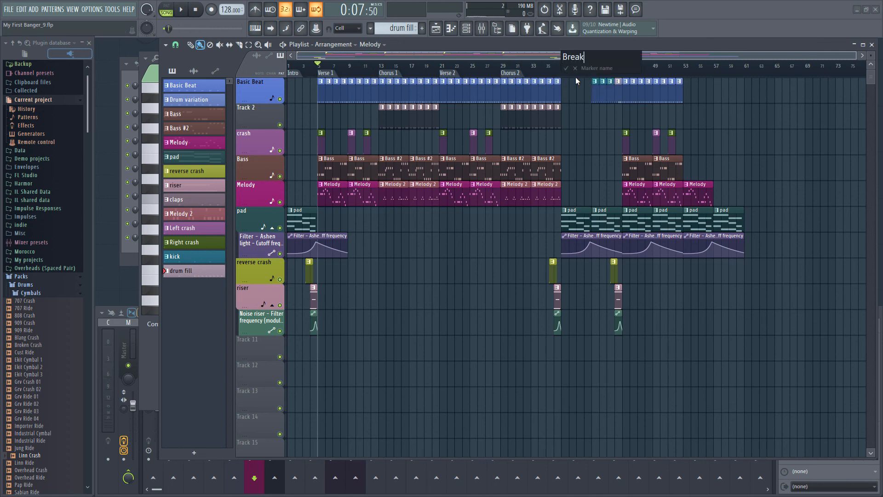
{"action": "key", "text": "Return"}
{"action": "right_click", "coordinate": [626, 74]}
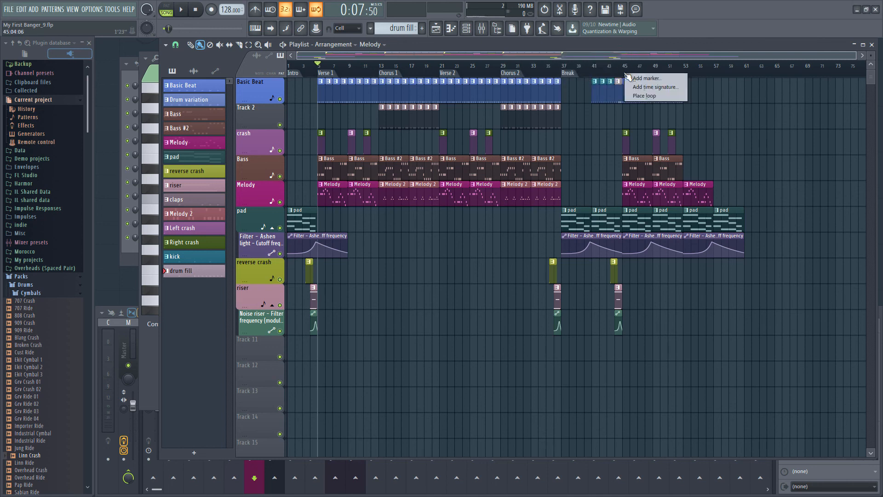
{"action": "left_click", "coordinate": [639, 79]}
{"action": "type", "text": "Verse 3"}
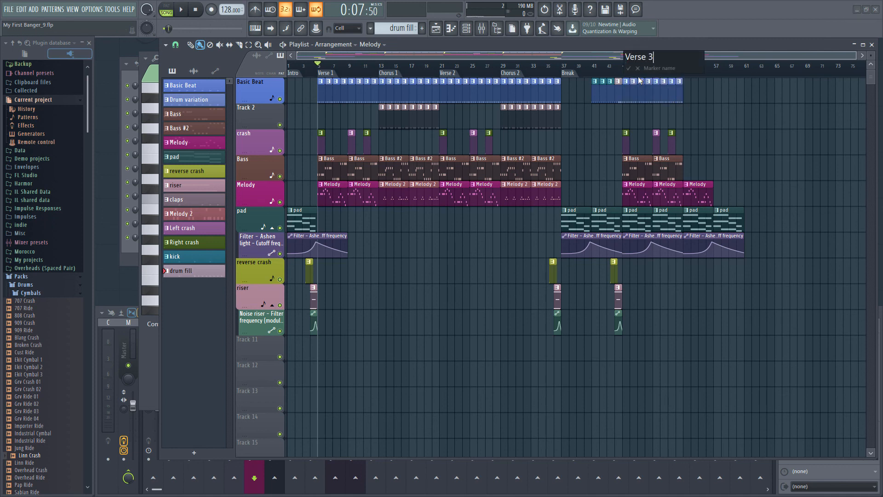
{"action": "key", "text": "Return"}
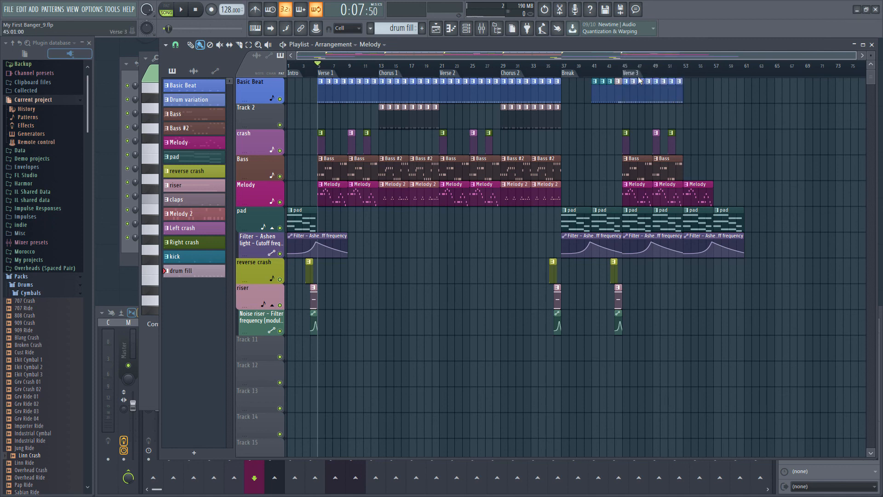
Step: Add another time marker at bar 53, where the closing pad section starts
{"action": "right_click", "coordinate": [686, 73]}
{"action": "left_click", "coordinate": [687, 77]}
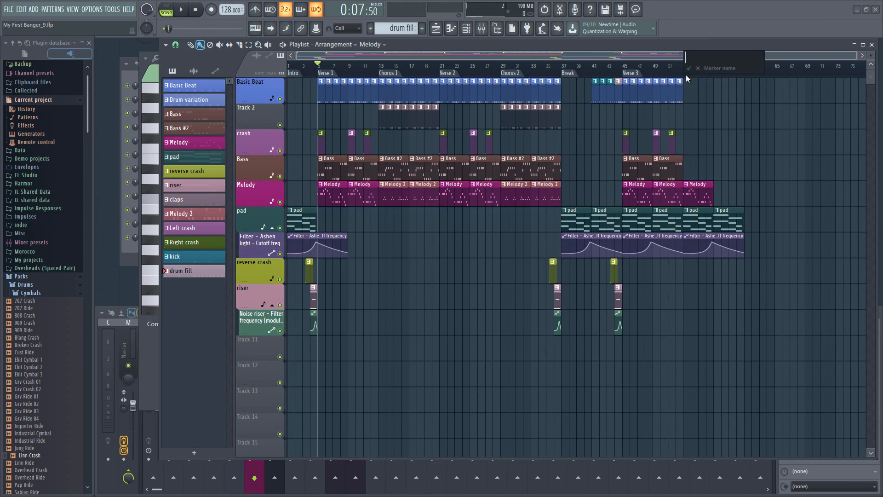